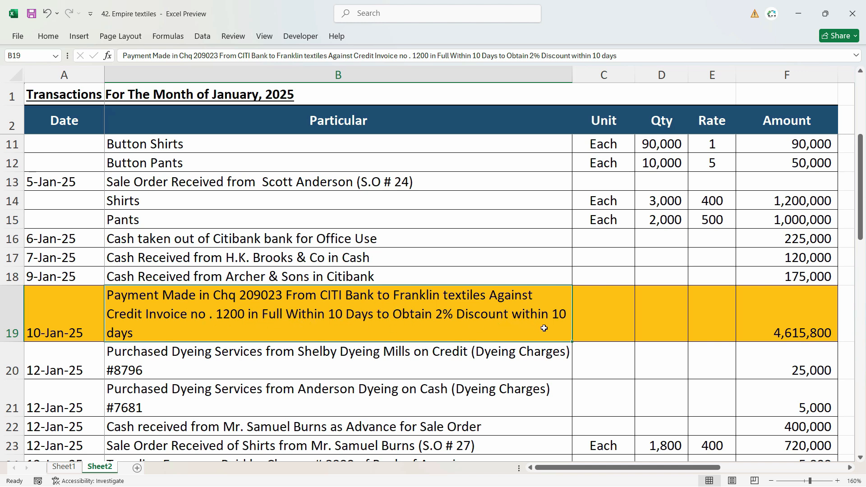
# Compare the 10-Jan-25 Franklin Textiles payment with the date, item amounts and 2% discount terms of its 3-Jan-25 credit purchase
pyautogui.click(785, 326)
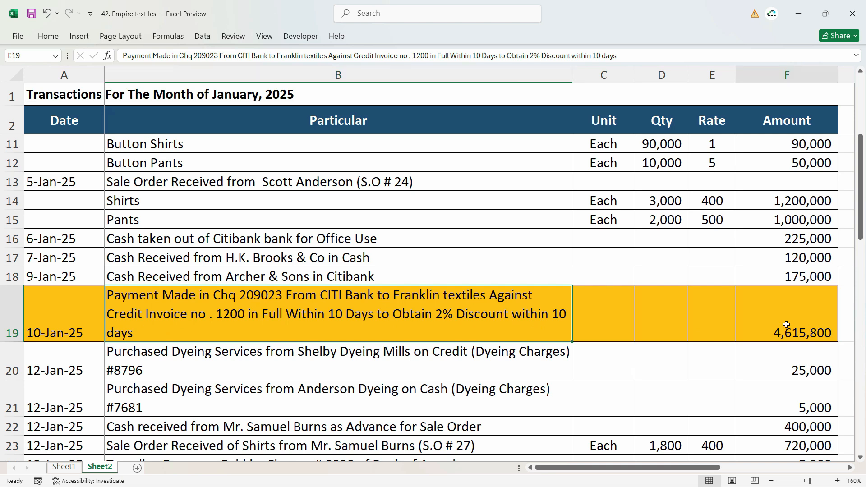
pyautogui.scroll(3, 666, 349)
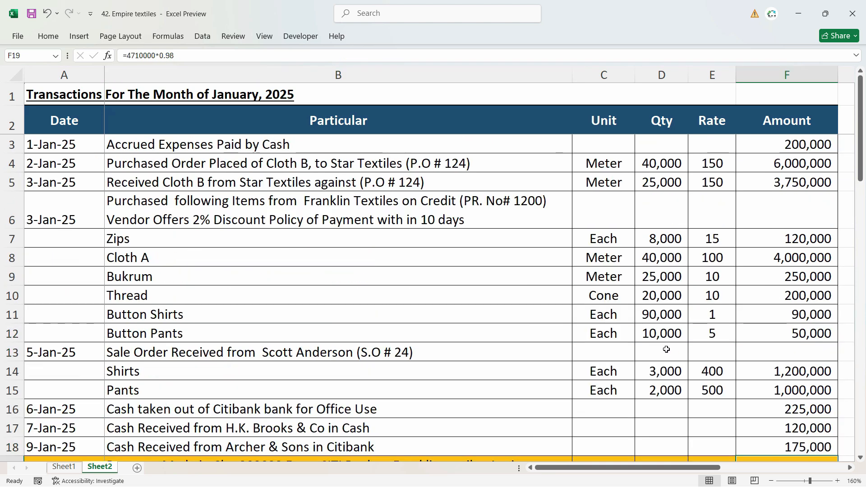
pyautogui.scroll(-3, 666, 349)
pyautogui.scroll(3, 801, 337)
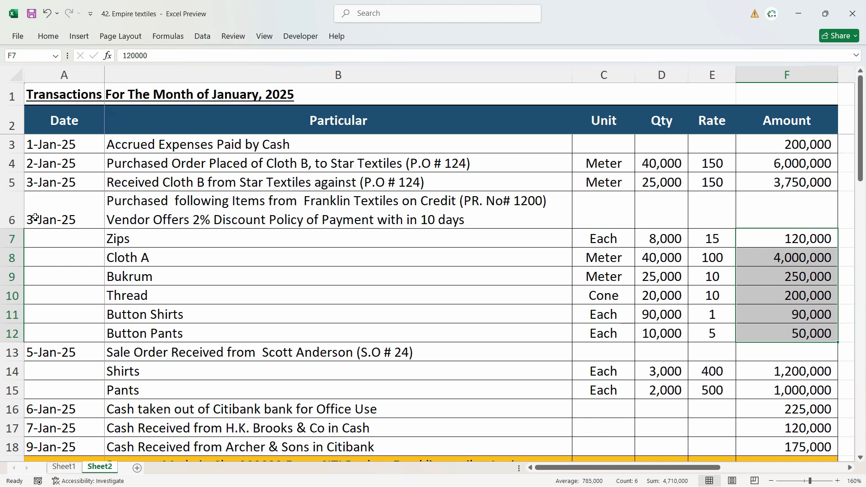
pyautogui.click(71, 217)
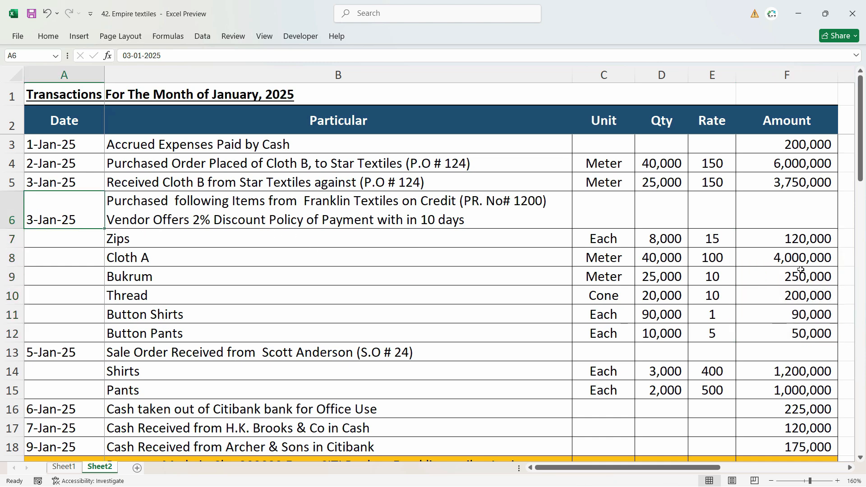
pyautogui.moveTo(803, 244); pyautogui.dragTo(815, 331)
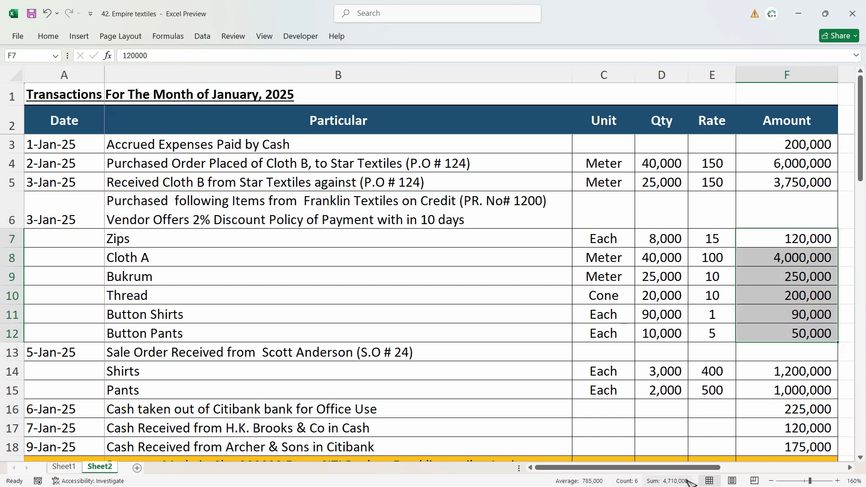
pyautogui.hotkey('ctrl', 'q')
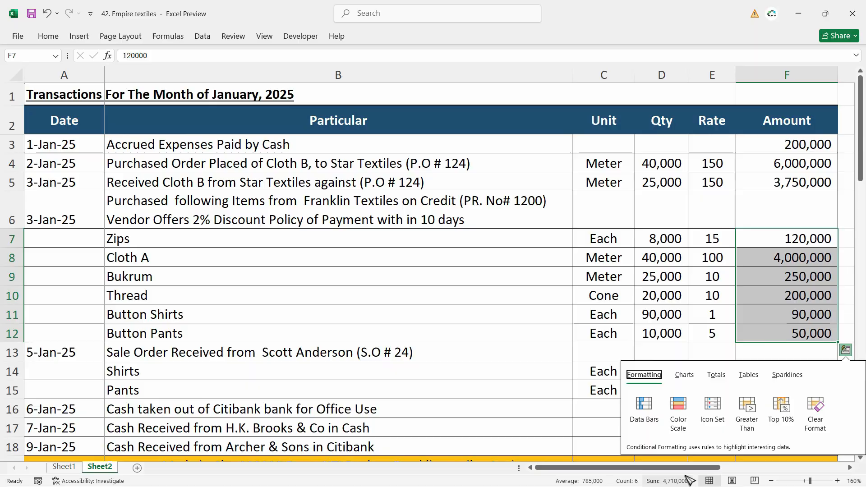
pyautogui.click(508, 353)
pyautogui.click(57, 223)
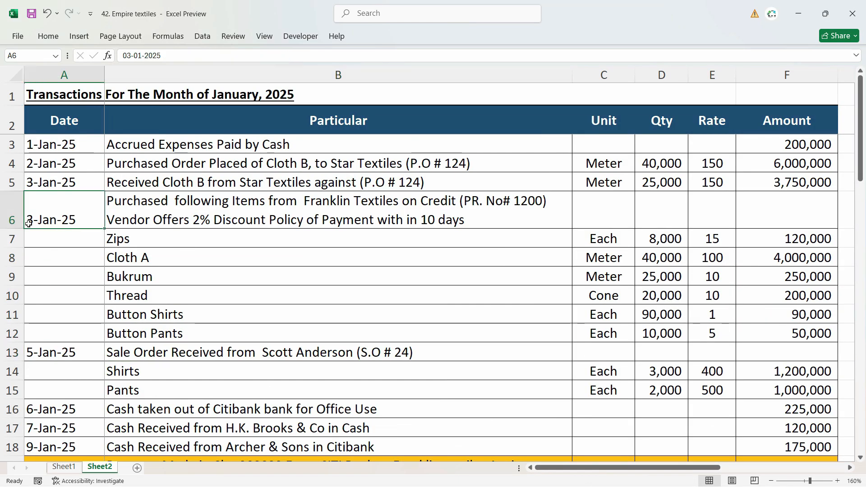
pyautogui.scroll(-5, 97, 267)
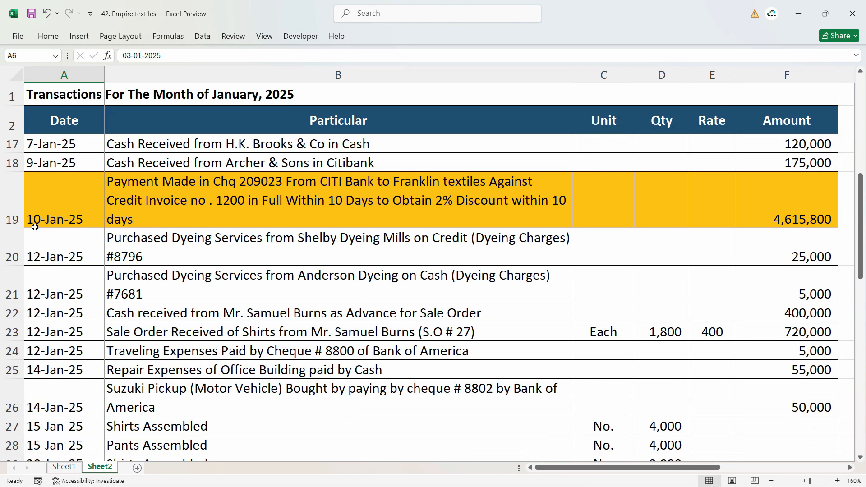
pyautogui.click(34, 227)
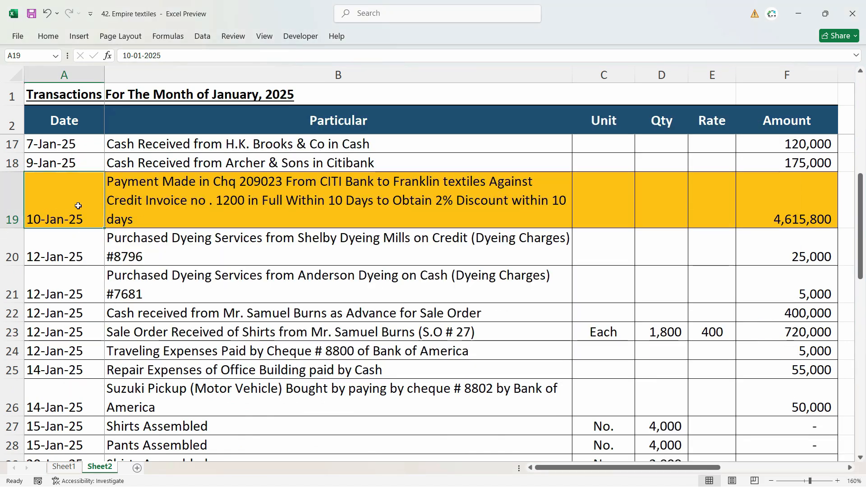
# Switch to TallyPrime and start a new Payment voucher from the Day Book
pyautogui.hotkey('alt', 'Tab')
pyautogui.hotkey('alt', 'Tab')
pyautogui.hotkey('alt', 'Tab')
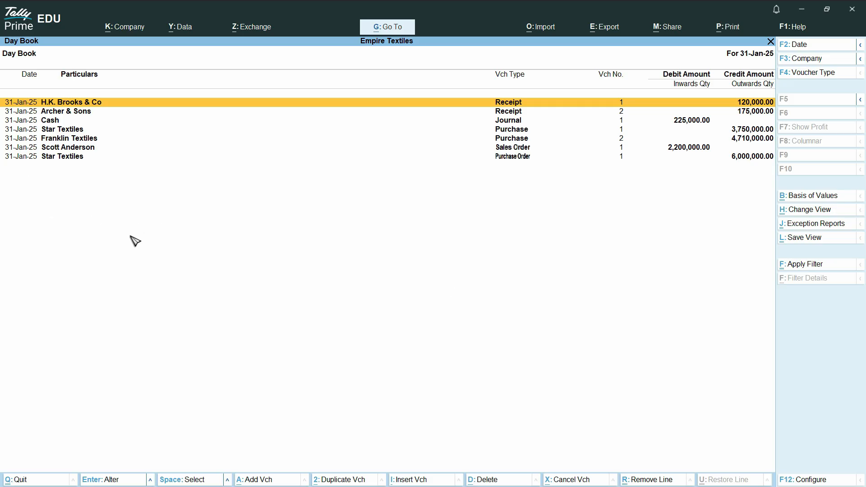
pyautogui.hotkey('alt', 'a')
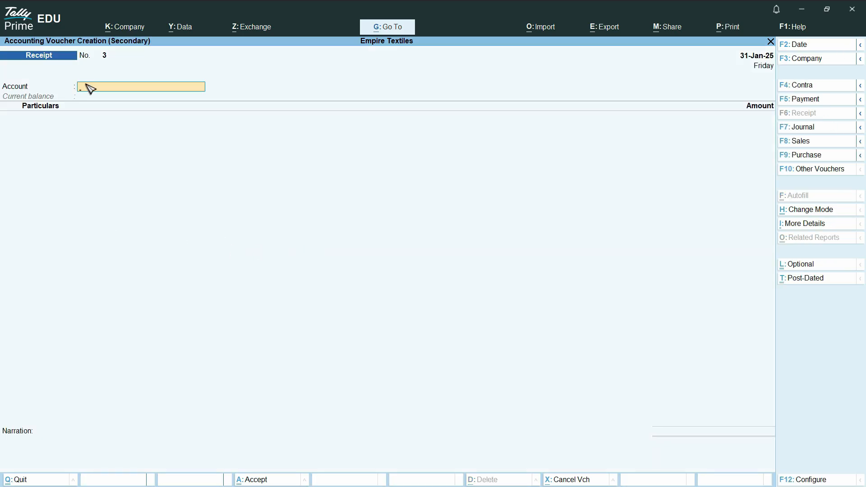
pyautogui.hotkey('alt', 'Tab')
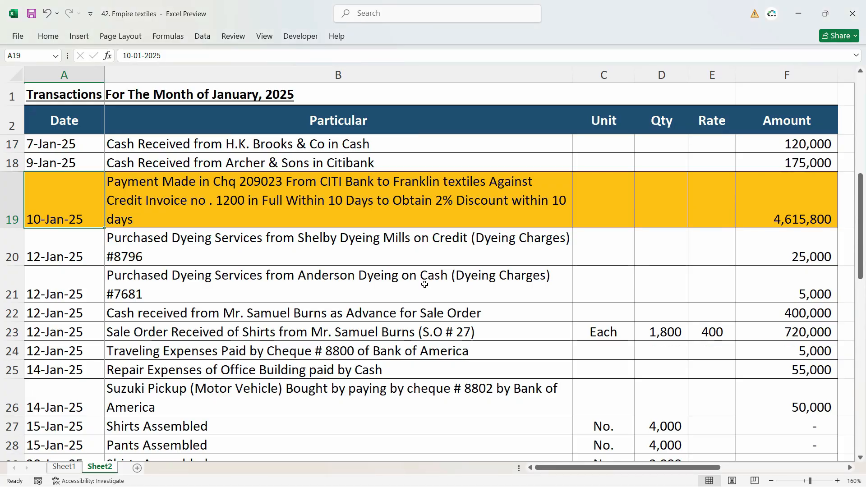
pyautogui.hotkey('alt', 'Tab')
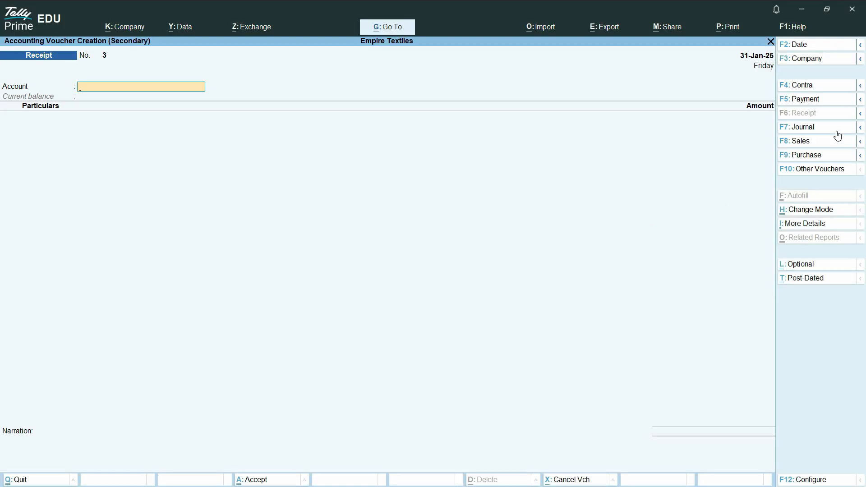
pyautogui.click(800, 98)
# Set the payment voucher's account to Citibank, following the transaction in the Excel sheet
pyautogui.hotkey('alt', 'Tab')
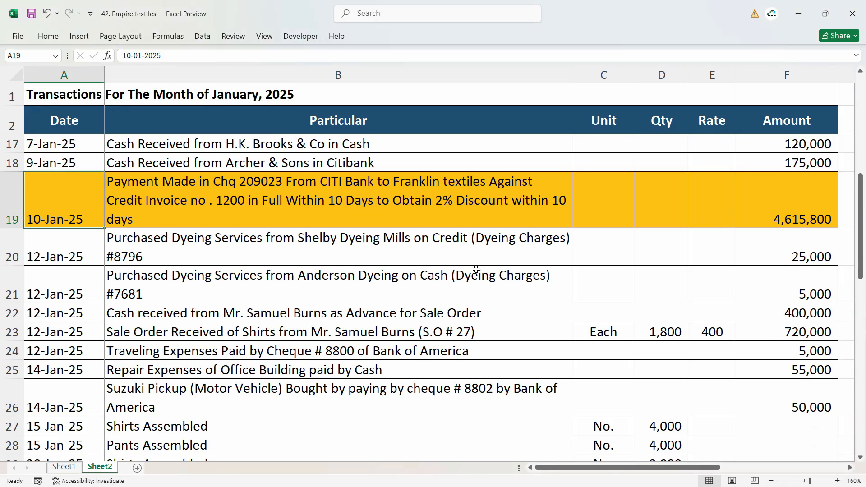
pyautogui.hotkey('alt', 'Tab')
pyautogui.write('f')
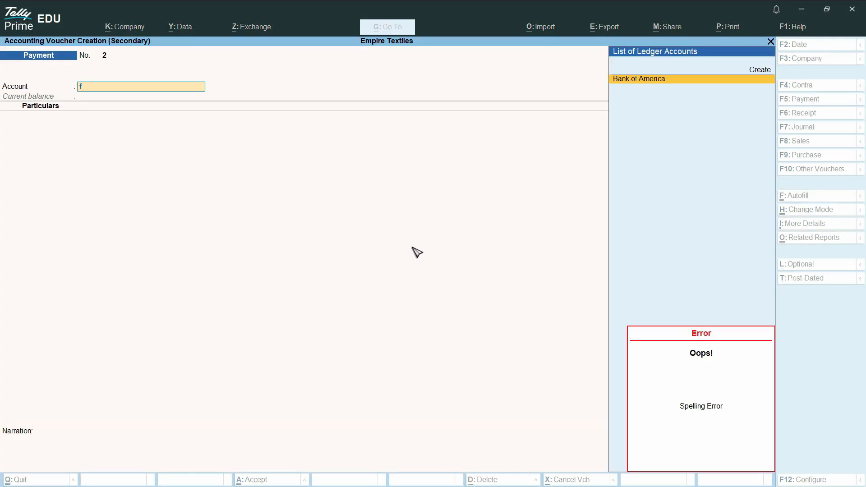
pyautogui.hotkey('alt', 'Tab')
pyautogui.hotkey('alt', 'Tab')
pyautogui.press('BackSpace')
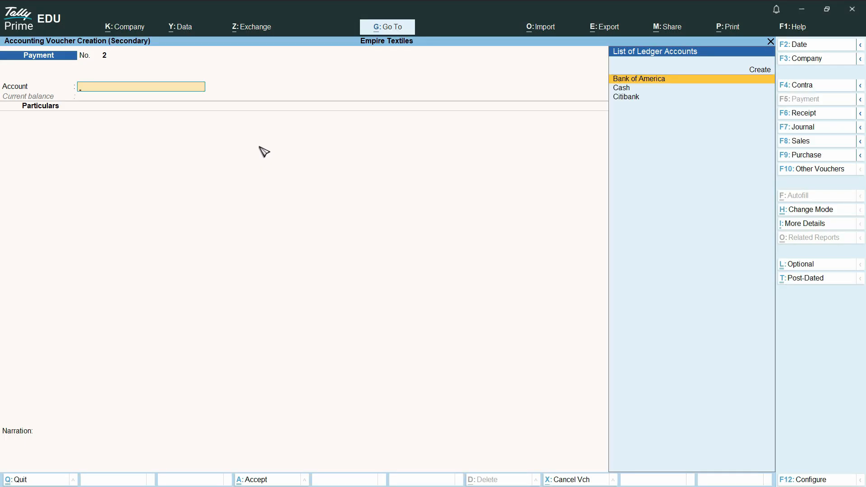
pyautogui.write('ci')
pyautogui.press('Return')
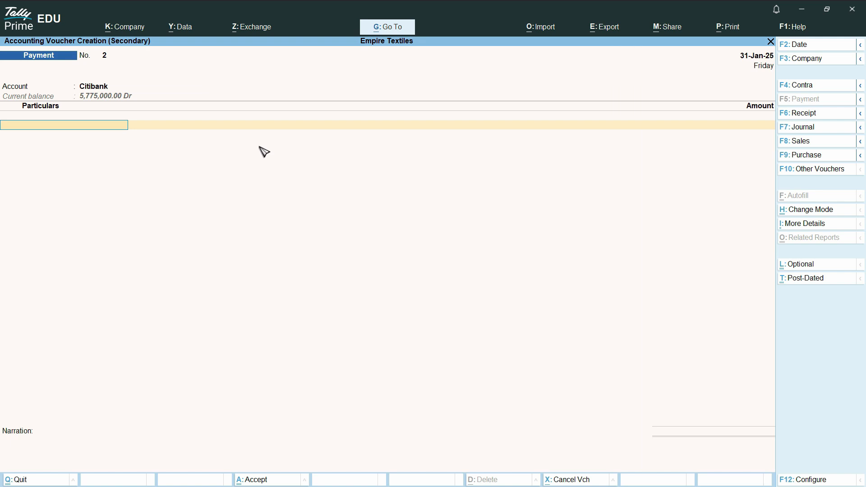
# Add Franklin Textiles to the voucher for 4,710,000.00, adjusted as Agst Ref against its pending bill
pyautogui.write('Fran')
pyautogui.press('Return')
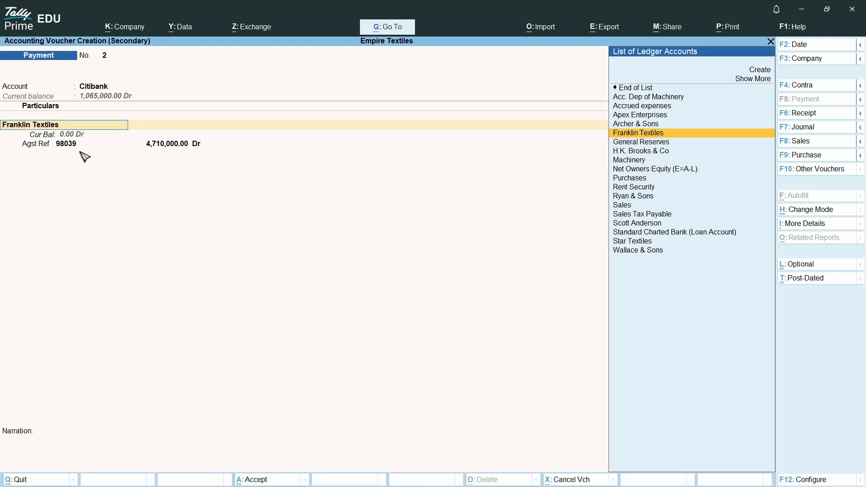
pyautogui.press('Return')
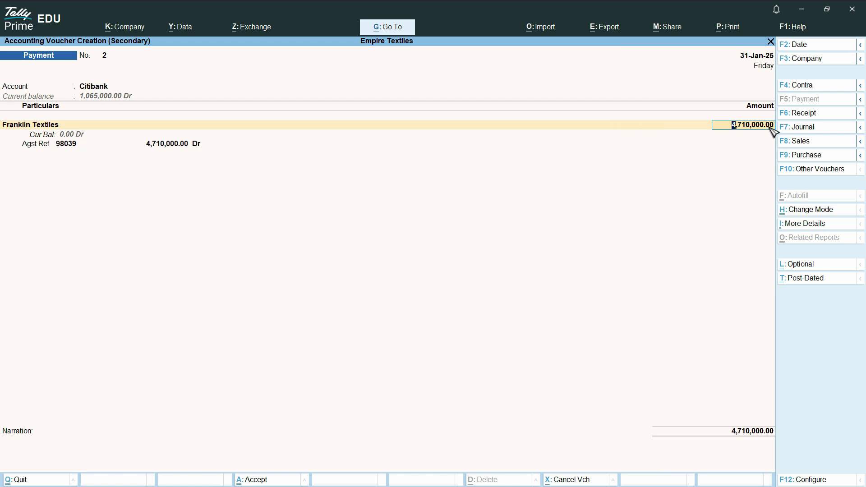
pyautogui.press('Return')
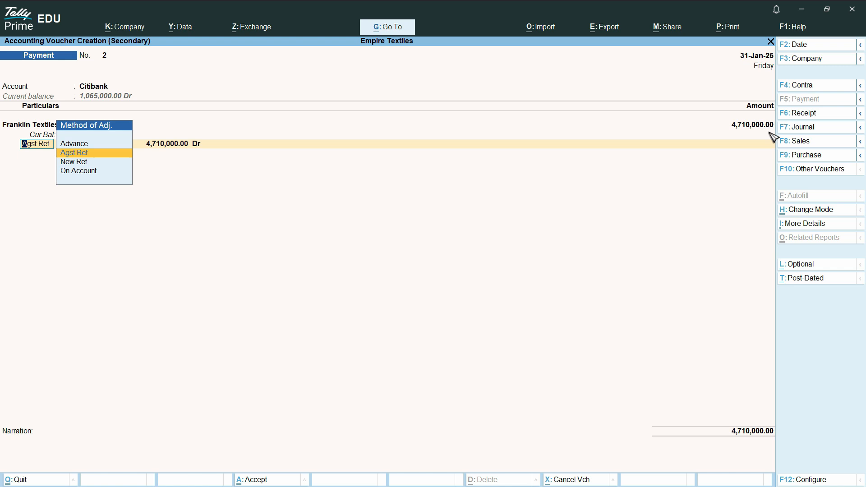
pyautogui.press('Return')
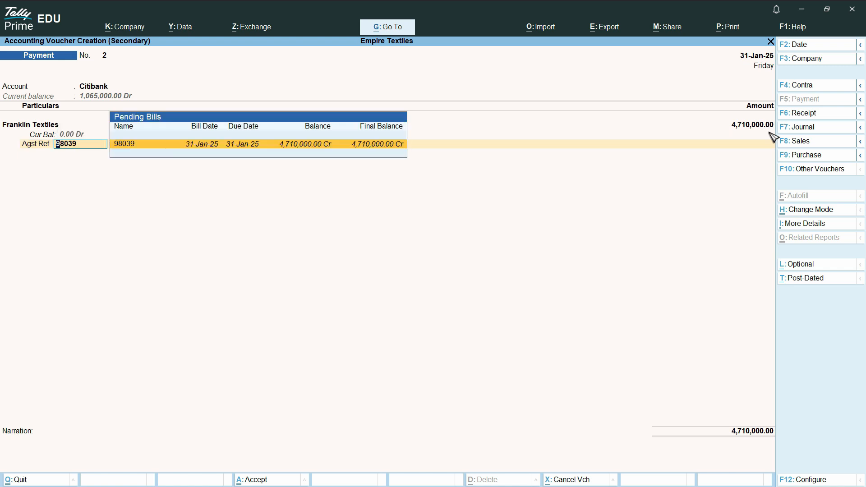
pyautogui.press('Return')
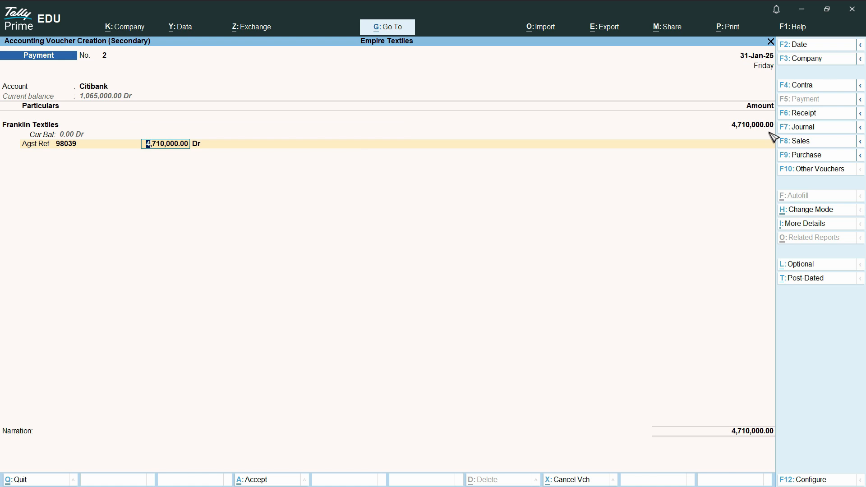
pyautogui.press('Return')
pyautogui.press('Return')
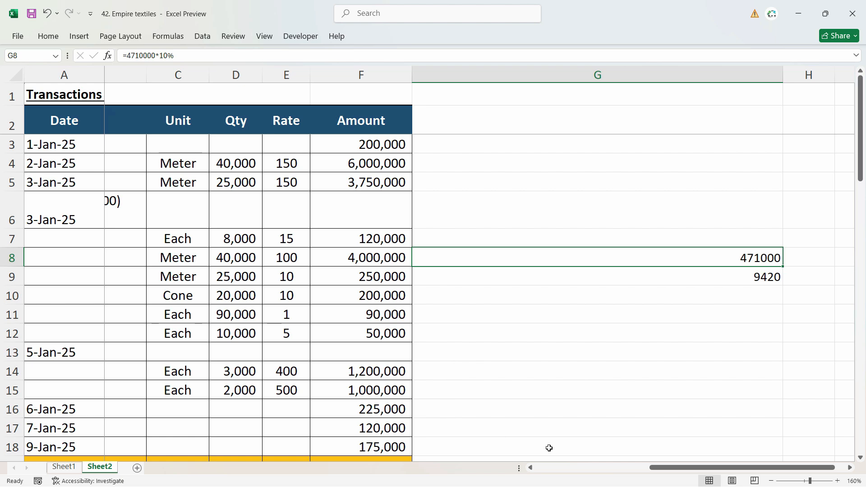
# In the Excel sheet, calculate the 2% discount on the Franklin Textiles items in G13 with =SUM(F7:F12)*2%
pyautogui.scroll(-4, 537, 445)
pyautogui.click(375, 282)
pyautogui.scroll(3, 686, 353)
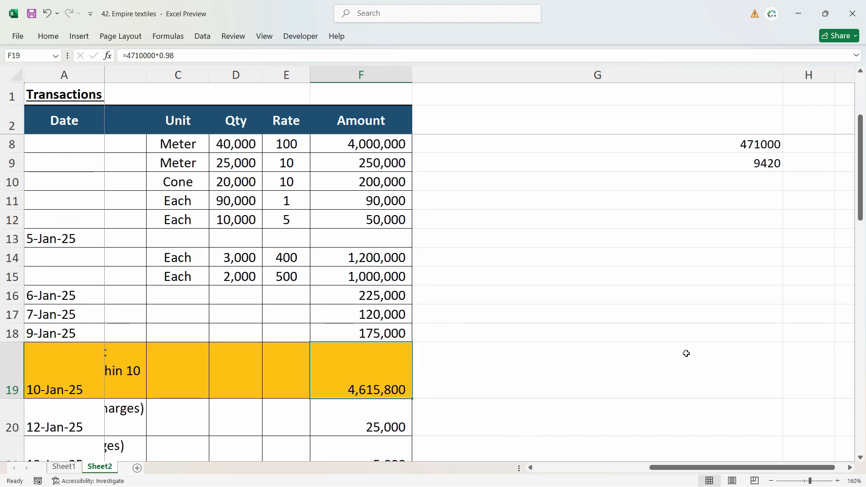
pyautogui.click(761, 198)
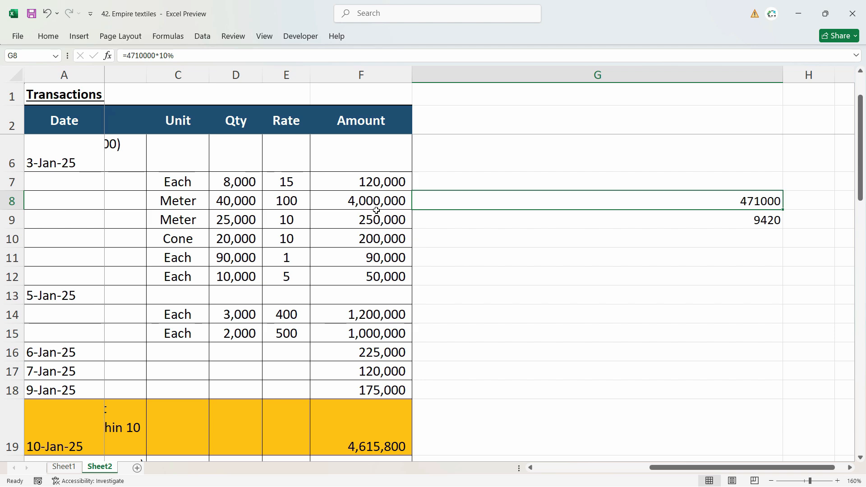
pyautogui.hscroll(-5, 636, 435)
pyautogui.moveTo(753, 183); pyautogui.dragTo(749, 287)
pyautogui.click(831, 296)
pyautogui.write('=su')
pyautogui.press('Tab')
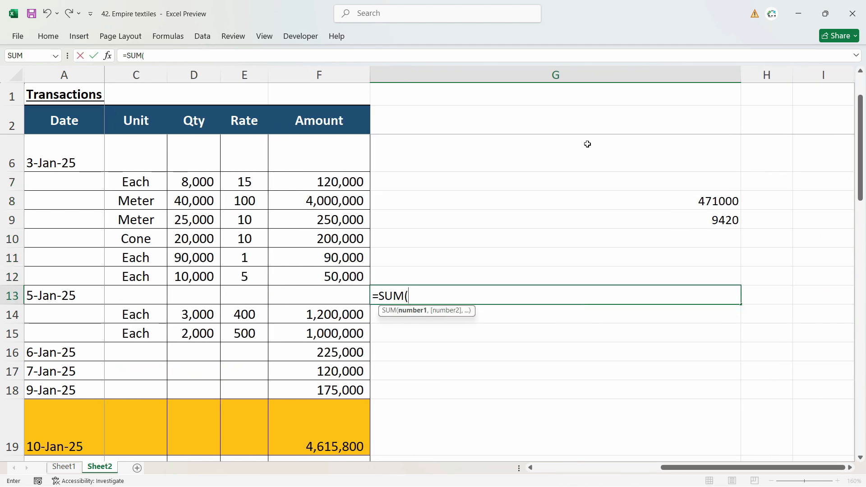
pyautogui.moveTo(343, 182); pyautogui.dragTo(341, 274)
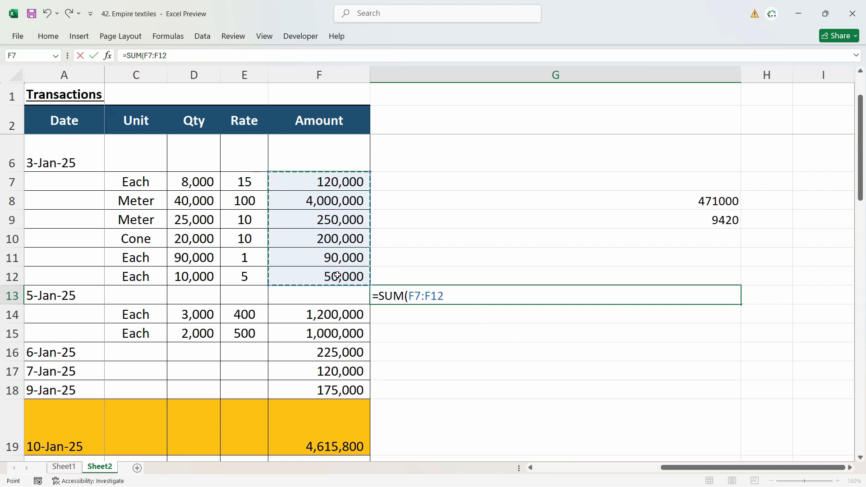
pyautogui.write(')*2%')
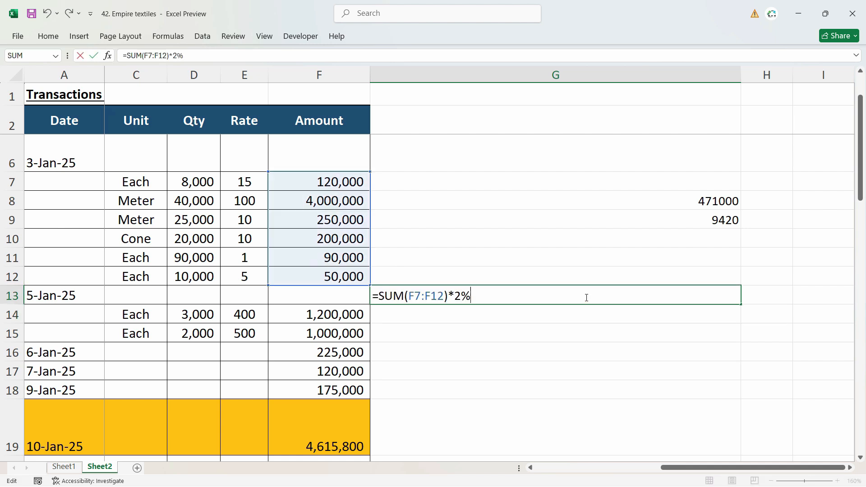
pyautogui.press('Return')
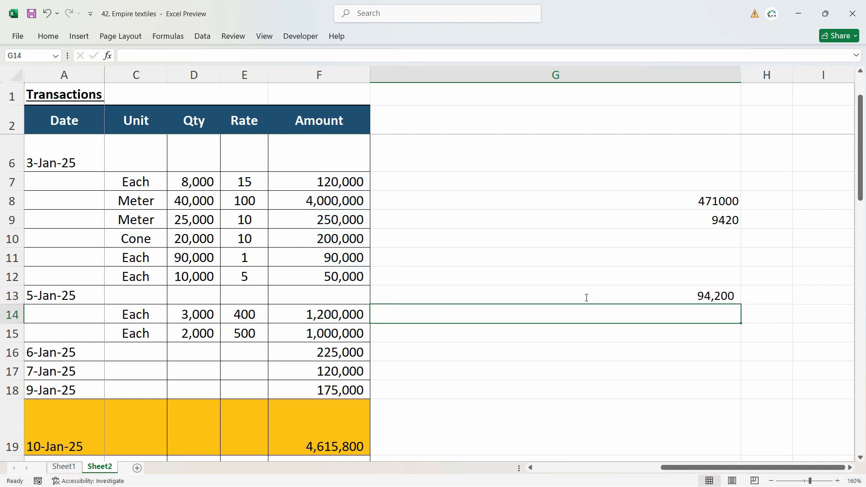
# Copy the discount amount in G13 and return to the payment voucher in TallyPrime
pyautogui.click(715, 296)
pyautogui.hotkey('ctrl', 'c')
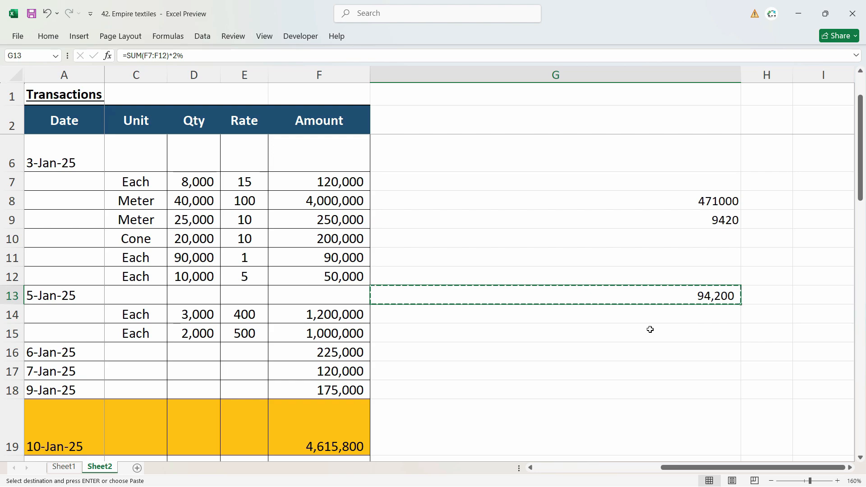
pyautogui.hotkey('alt', 'Tab')
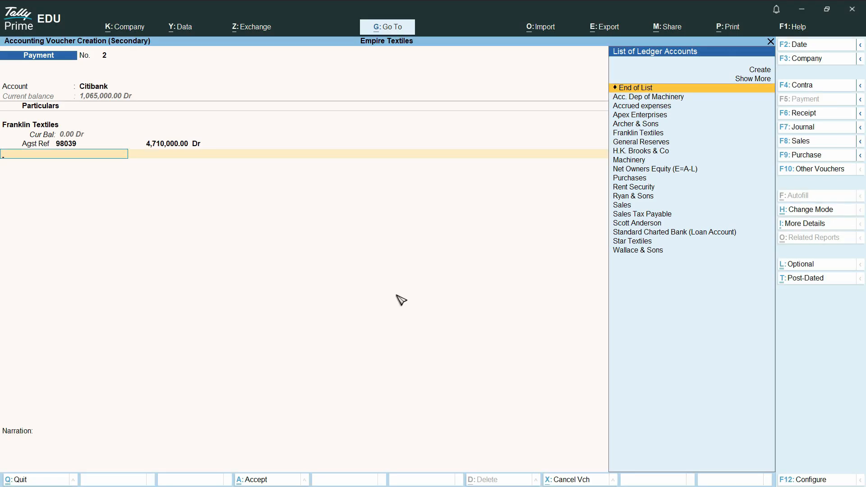
pyautogui.hotkey('alt', 'Tab')
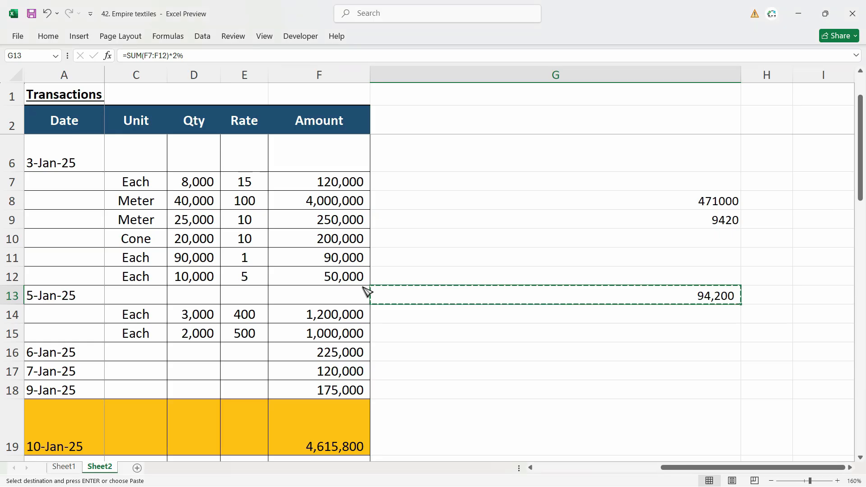
pyautogui.hotkey('alt', 'Tab')
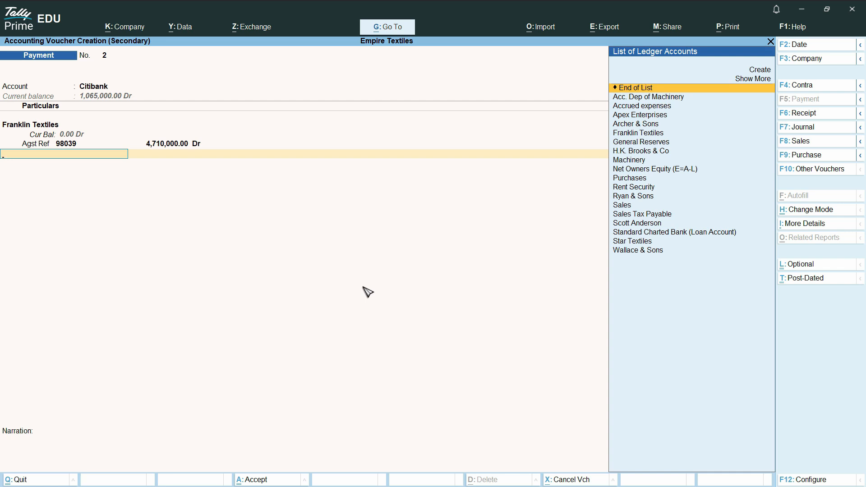
pyautogui.press('alt')
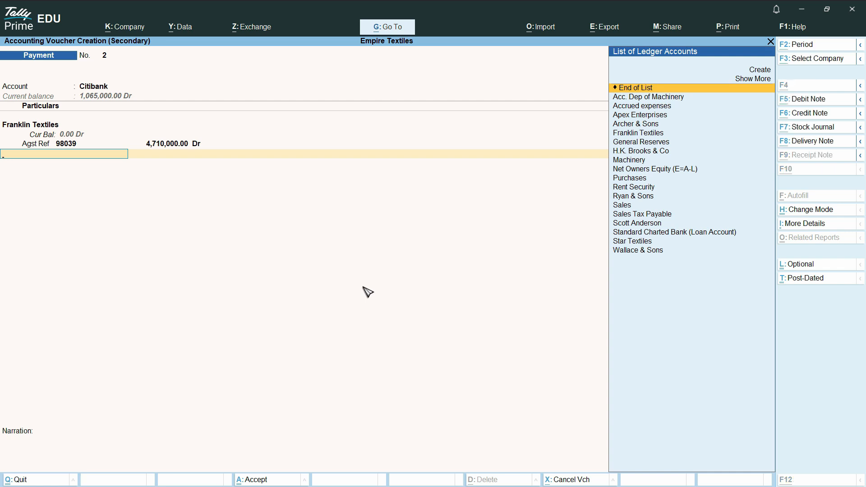
pyautogui.hotkey('alt', 'c')
pyautogui.press('Escape')
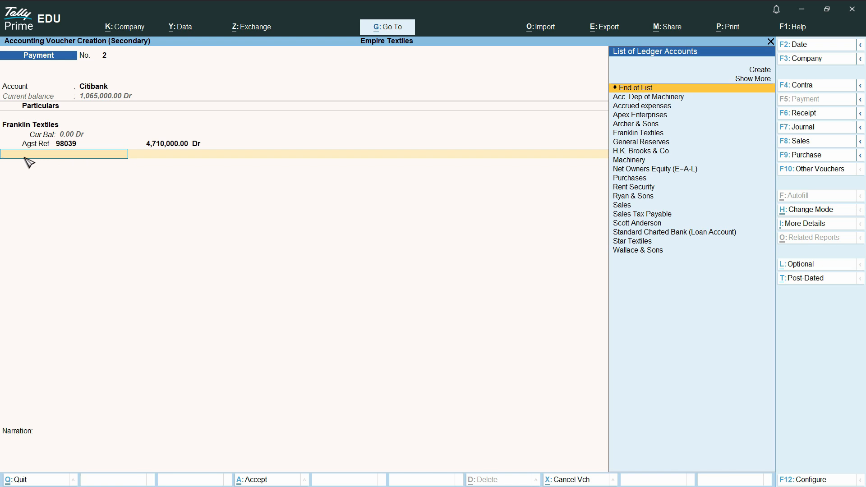
# Create a ledger named Discount Received under Indirect Incomes, type Not Applicable, directly from the payment voucher
pyautogui.hotkey('alt', 'c')
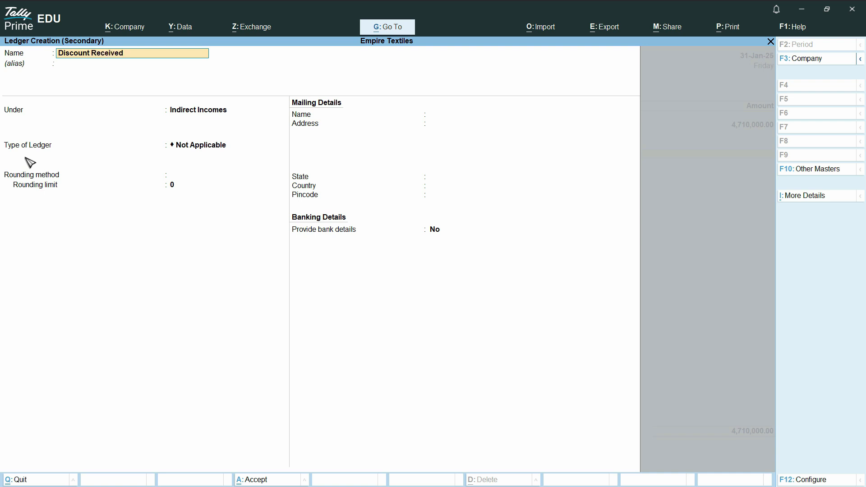
pyautogui.press('Return')
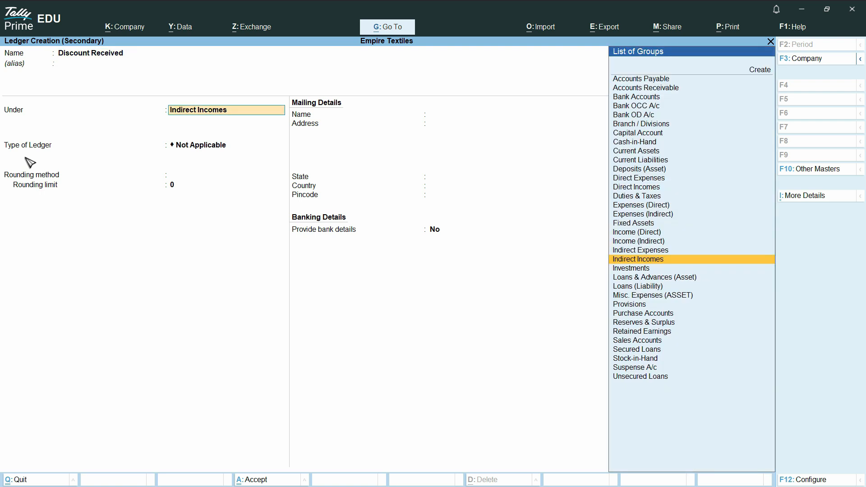
pyautogui.press('Return')
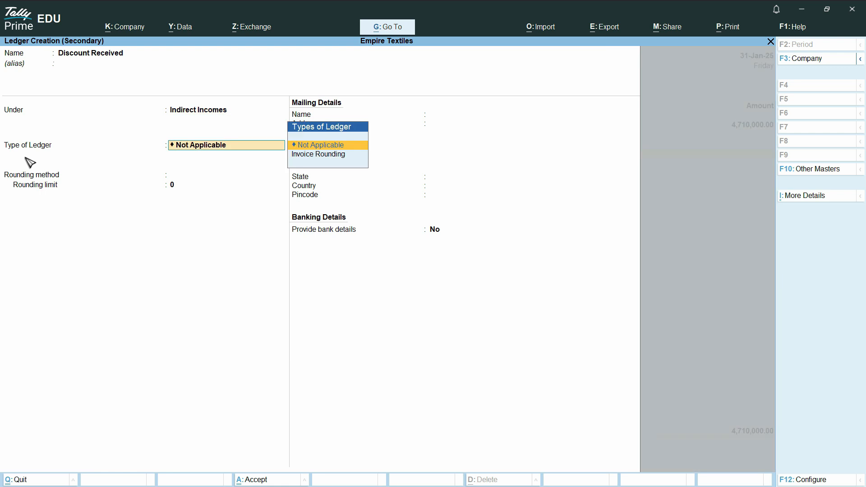
pyautogui.hotkey('ctrl', 'a')
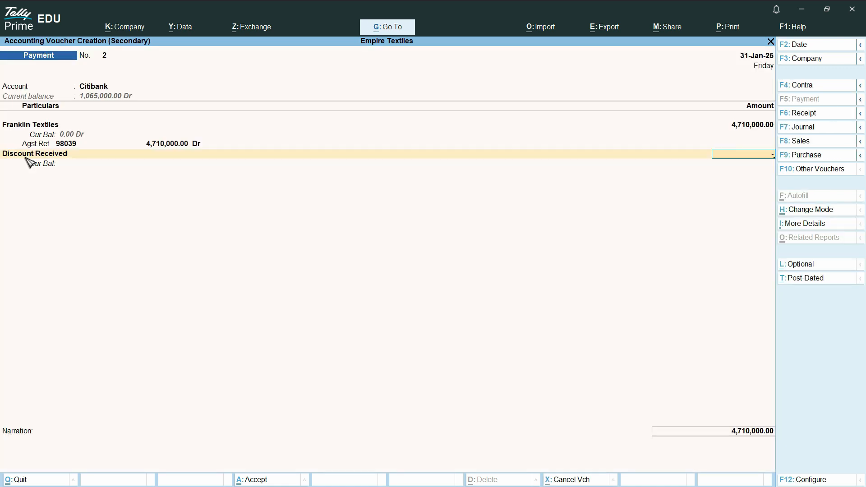
# Enter the copied discount as -94,200.00 for Discount Received and compare the voucher total with the payment amount in the Excel sheet
pyautogui.write('-')
pyautogui.hotkey('ctrl', 'v')
pyautogui.press('Return')
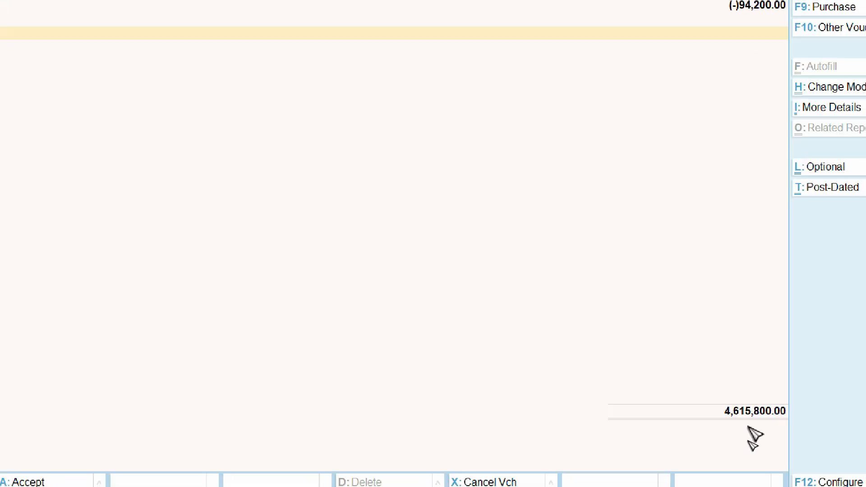
pyautogui.hotkey('alt', 'Tab')
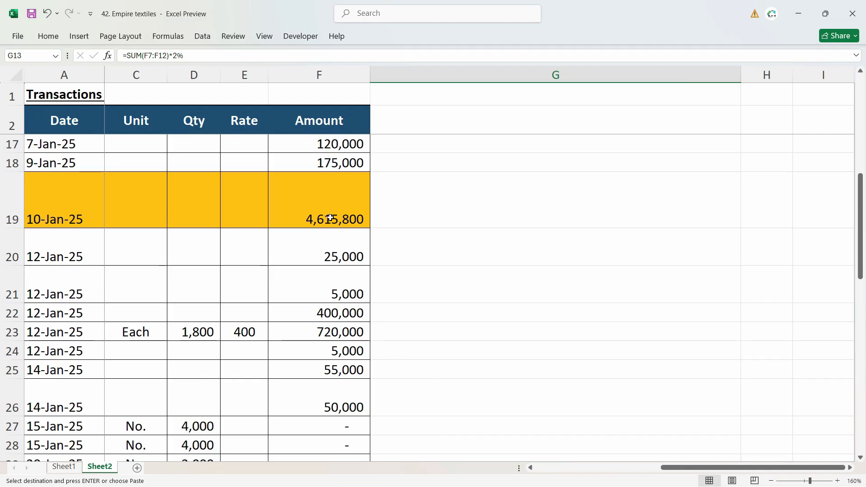
pyautogui.click(331, 218)
pyautogui.hotkey('alt', 'Tab')
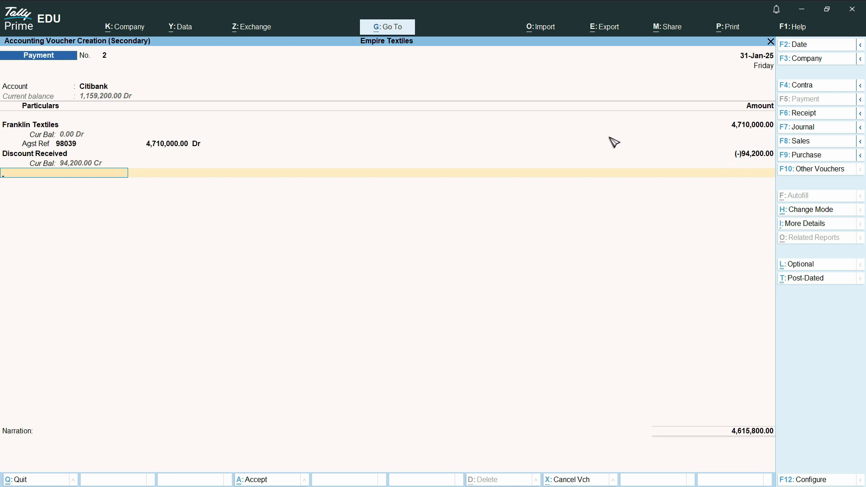
# Change the payment voucher's mode from Single Entry to Double Entry, keeping the Franklin Textiles ledger on the first line
pyautogui.click(584, 309)
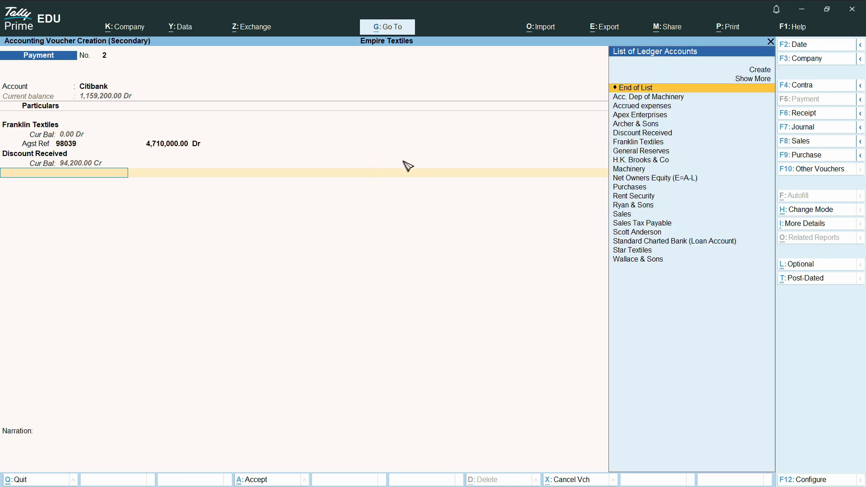
pyautogui.click(819, 213)
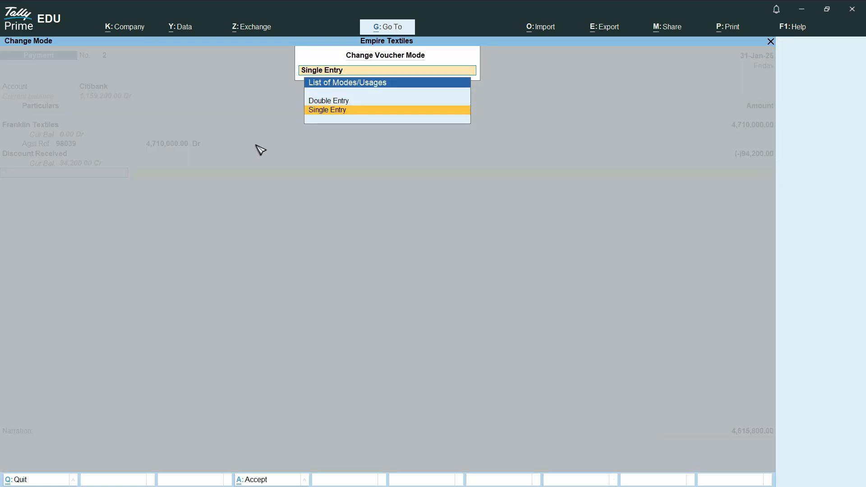
pyautogui.click(333, 102)
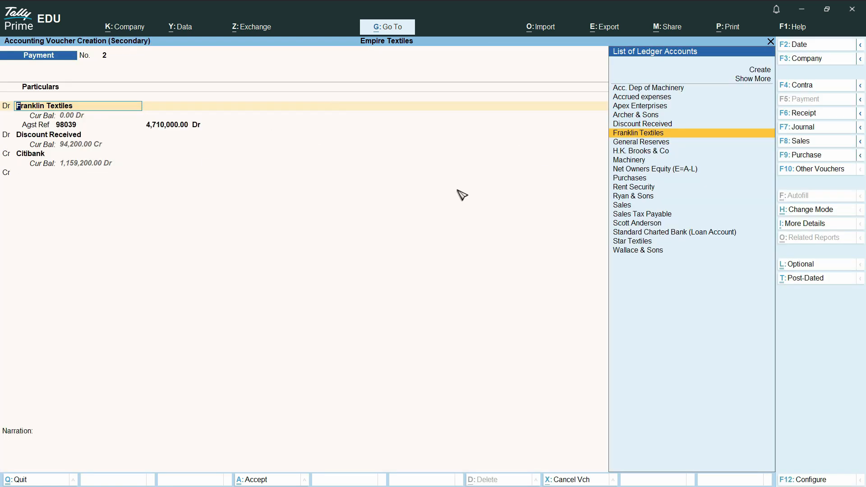
pyautogui.press('Return')
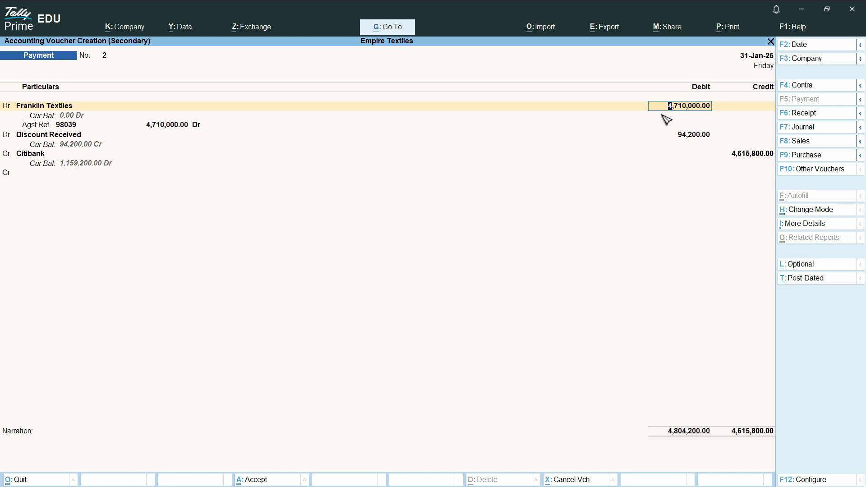
# Change the Discount Received line from debit to credit, keeping the same ledger
pyautogui.click(38, 138)
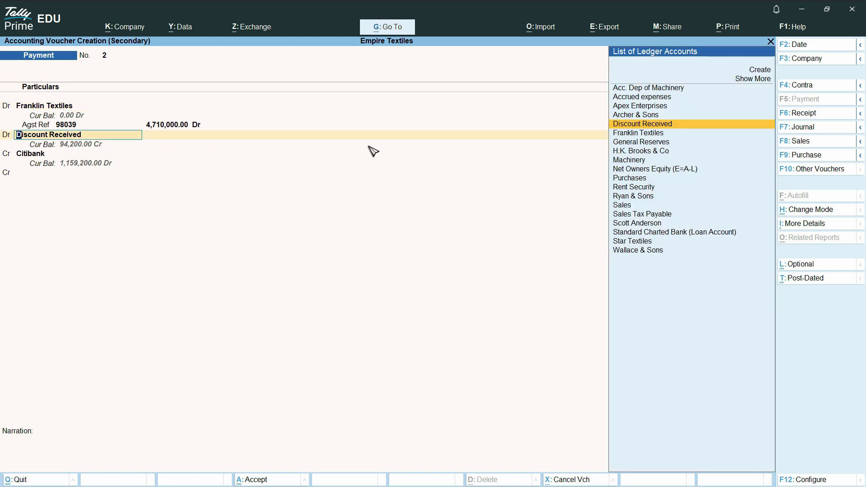
pyautogui.press('BackSpace')
pyautogui.write('c')
pyautogui.press('Return')
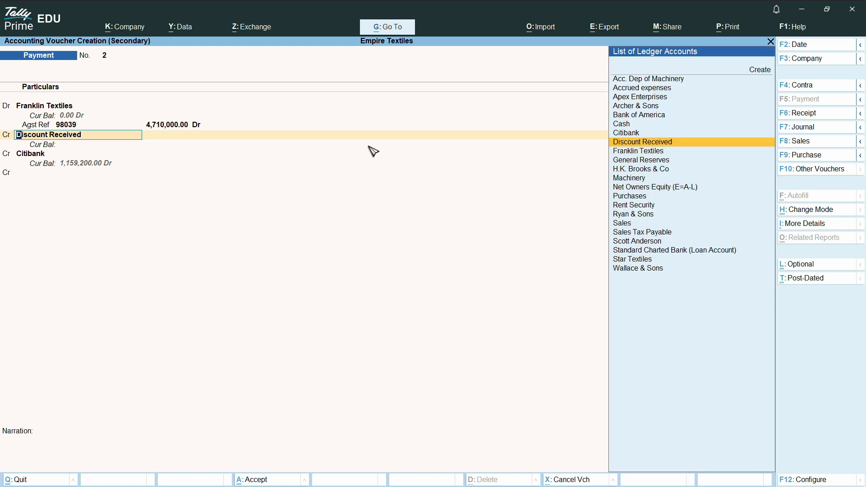
pyautogui.press('Return')
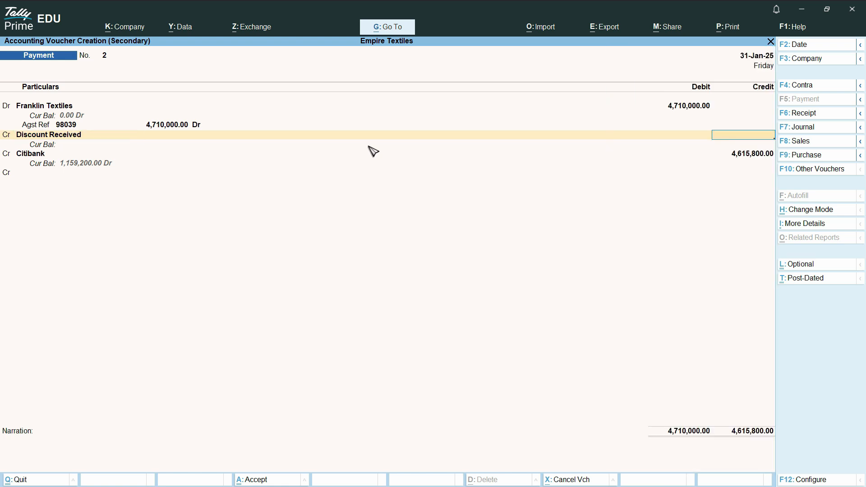
# Check the discount amount in the Excel sheet and enter 94,200 as the credit for Discount Received in TallyPrime
pyautogui.hotkey('alt', 'Tab')
pyautogui.scroll(3, 634, 276)
pyautogui.hotkey('alt', 'Tab')
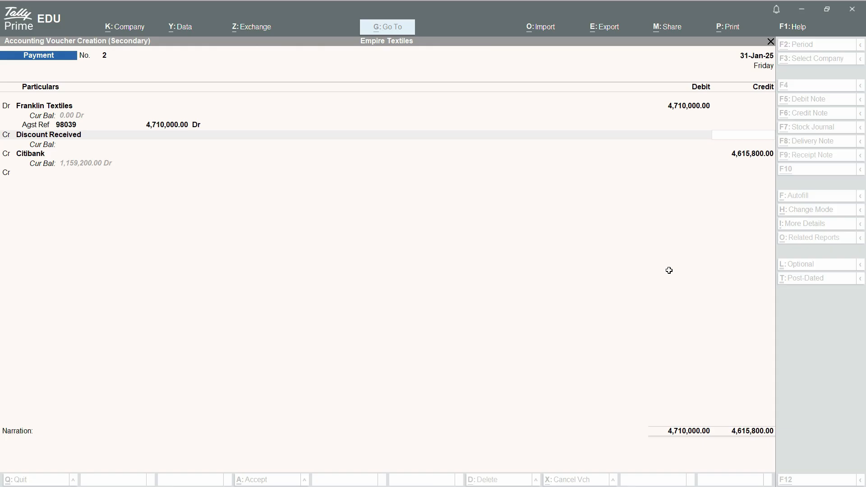
pyautogui.hotkey('alt', 'Tab')
pyautogui.click(704, 241)
pyautogui.hotkey('alt', 'Tab')
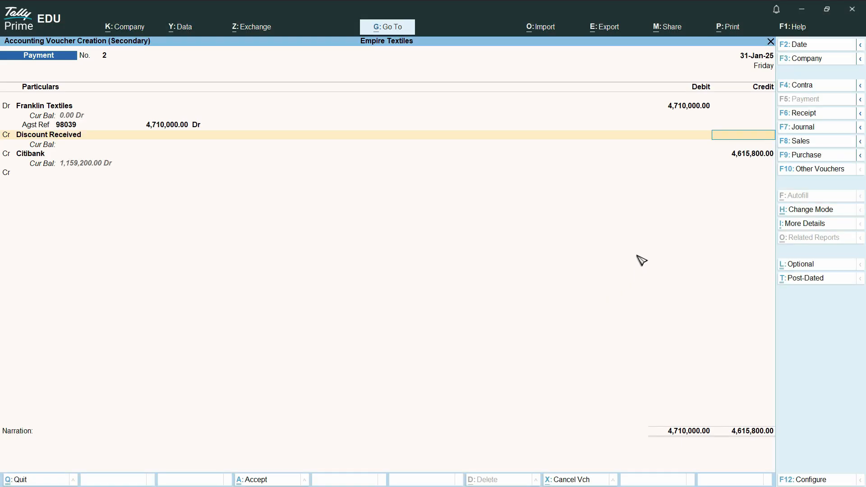
pyautogui.write('94,200')
pyautogui.press('Return')
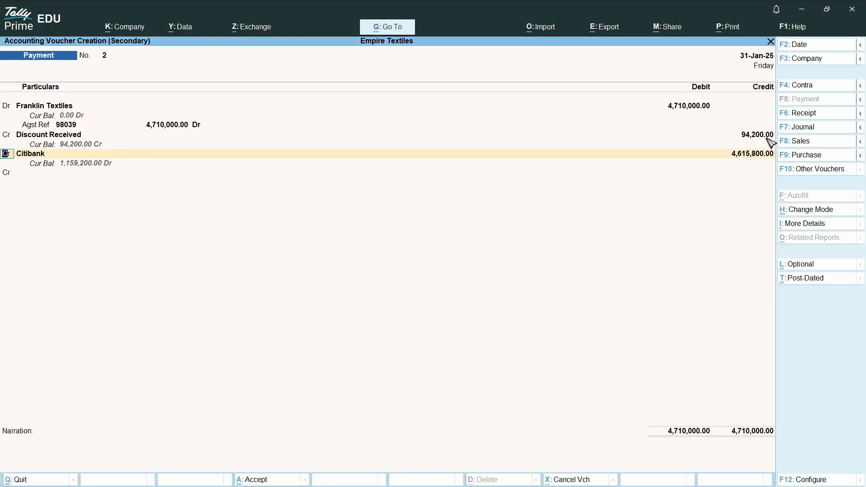
# Review the Discount Received and Citibank credit lines, and look through the available voucher types and entry modes without changing them
pyautogui.click(52, 134)
pyautogui.press('Return')
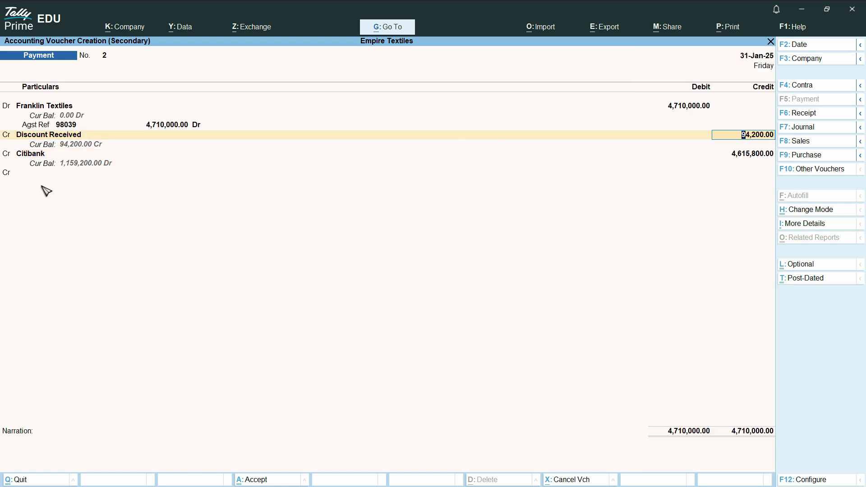
pyautogui.click(38, 155)
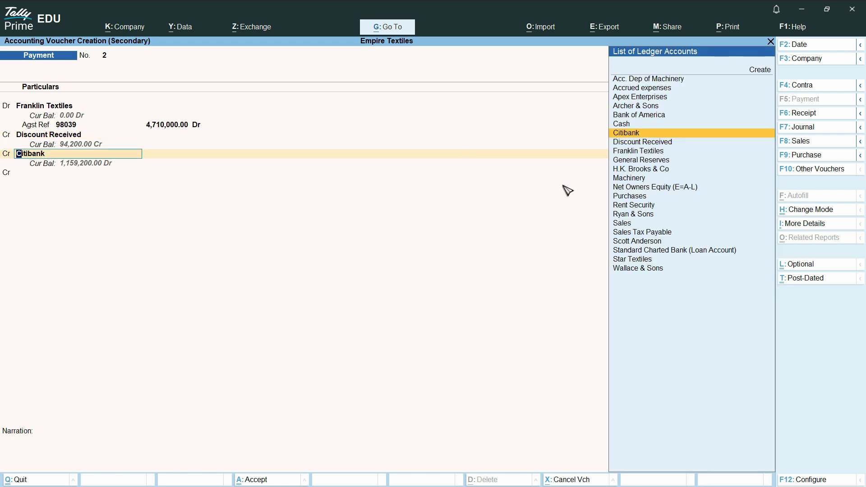
pyautogui.press('Return')
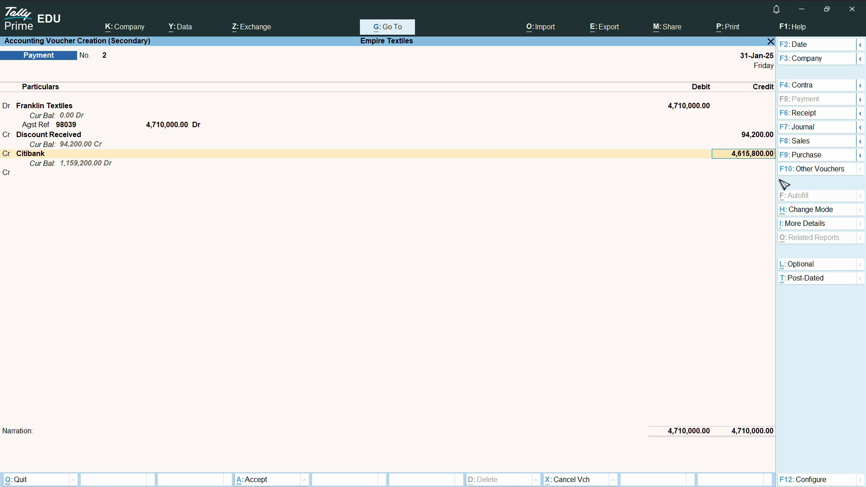
pyautogui.click(827, 175)
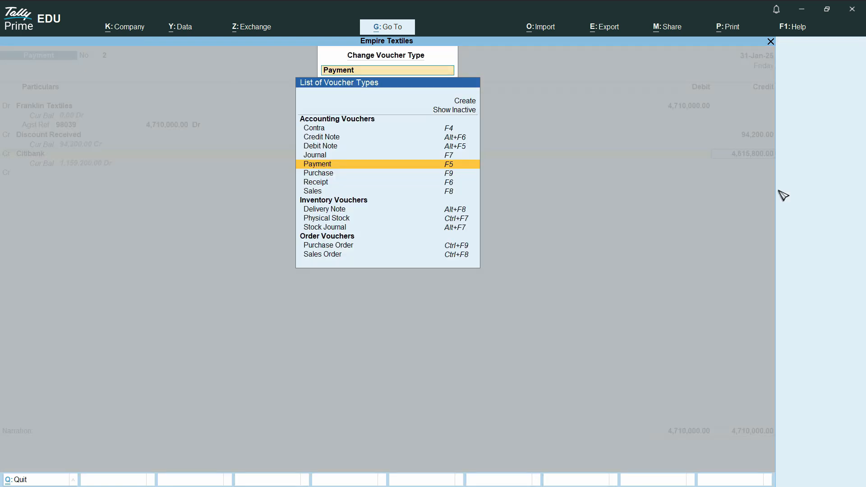
pyautogui.press('Escape')
pyautogui.click(811, 211)
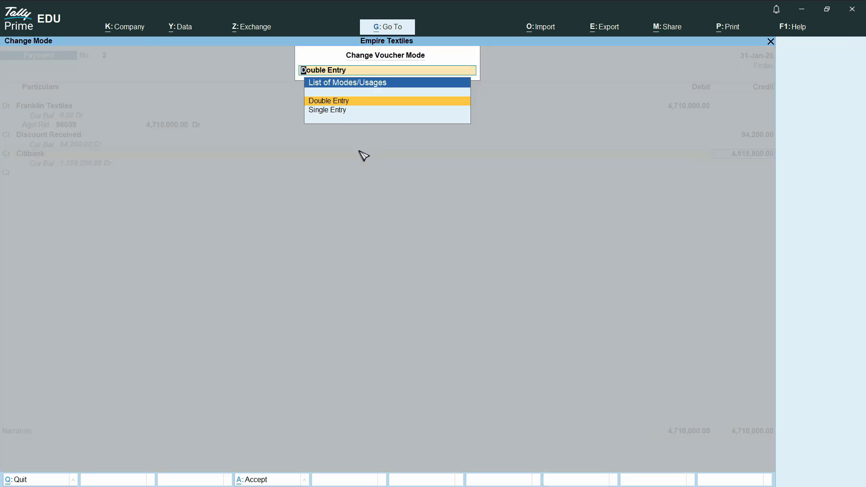
pyautogui.press('Escape')
pyautogui.press('Escape')
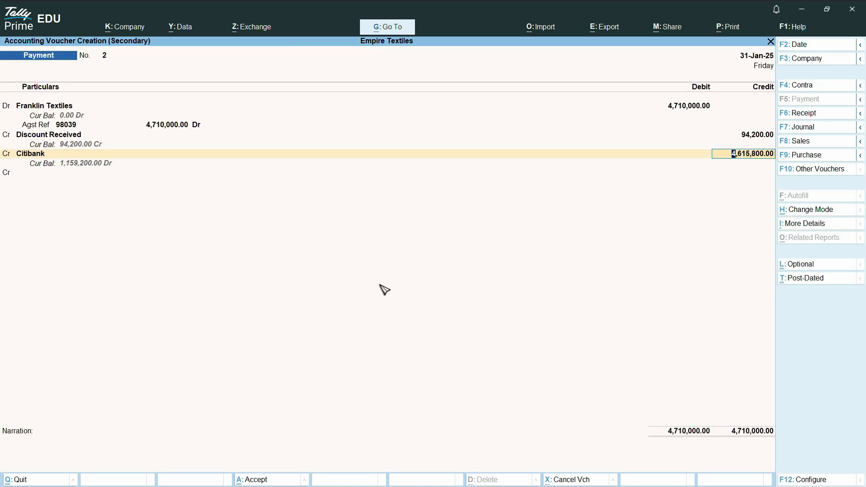
# In the Excel sheet, copy the Franklin Textiles payment description from B19 and return to the voucher in TallyPrime
pyautogui.hotkey('alt', 'Tab')
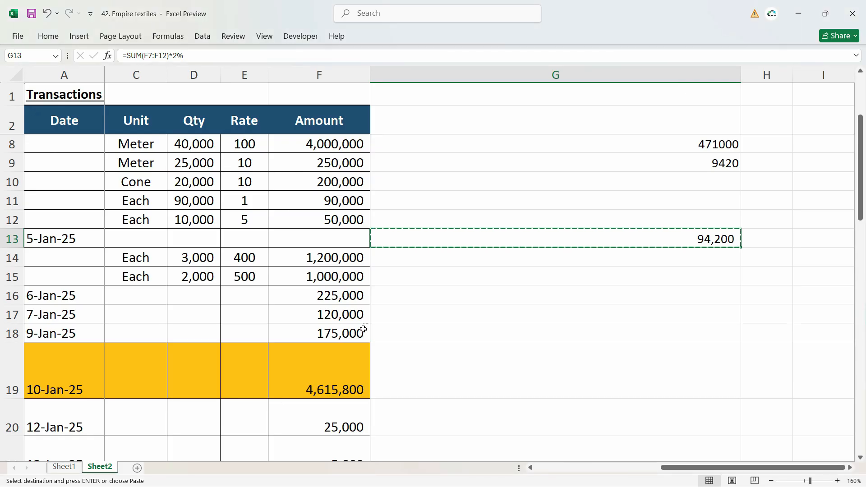
pyautogui.press('Escape')
pyautogui.moveTo(731, 467); pyautogui.dragTo(605, 467)
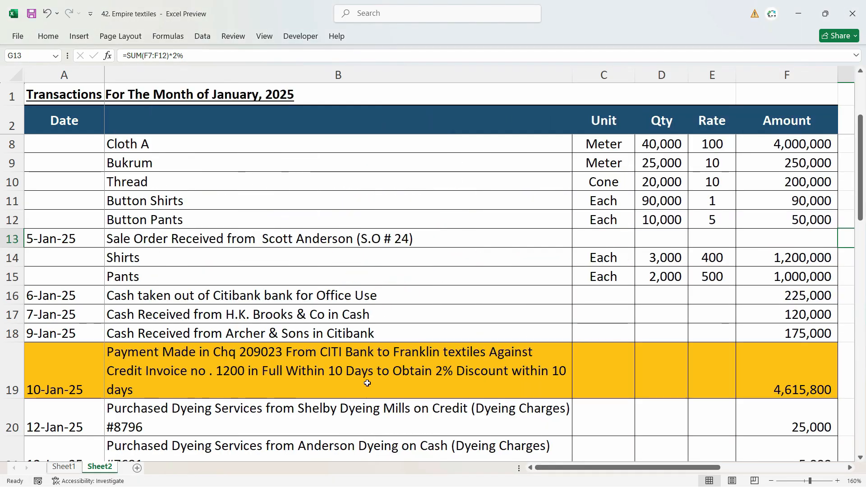
pyautogui.click(367, 379)
pyautogui.hotkey('ctrl', 'c')
pyautogui.hotkey('alt', 'Tab')
# Paste the copied payment description into the voucher's narration and save the payment voucher
pyautogui.click(87, 453)
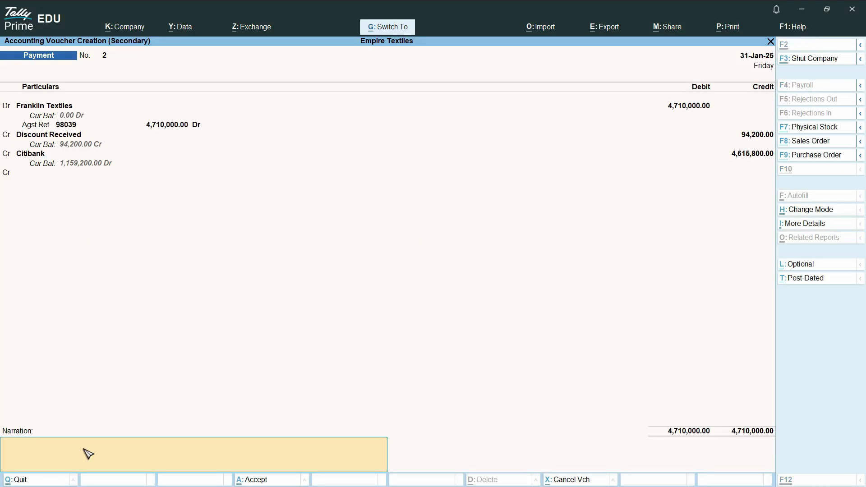
pyautogui.hotkey('ctrl', 'alt', 'v')
pyautogui.hotkey('alt', 'Tab')
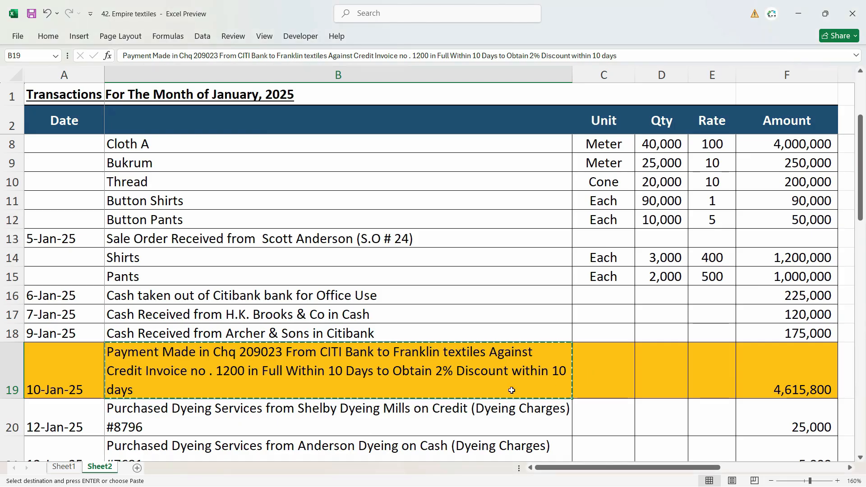
pyautogui.hotkey('alt', 'Tab')
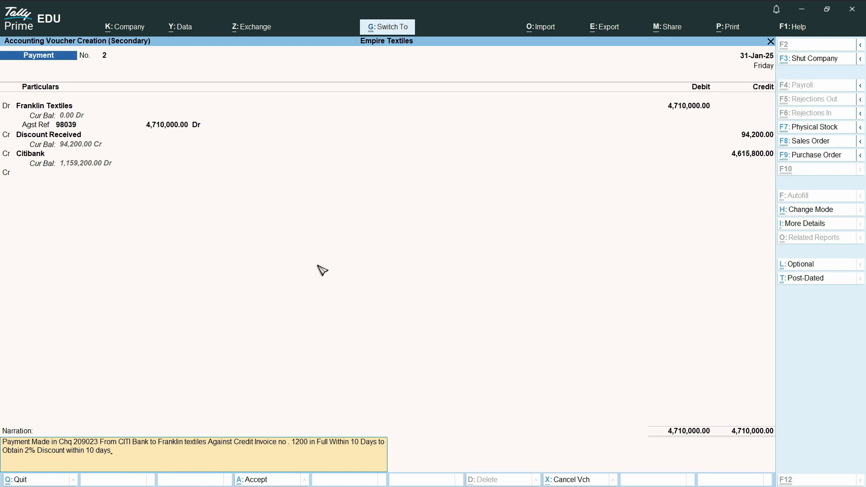
pyautogui.hotkey('ctrl', 'a')
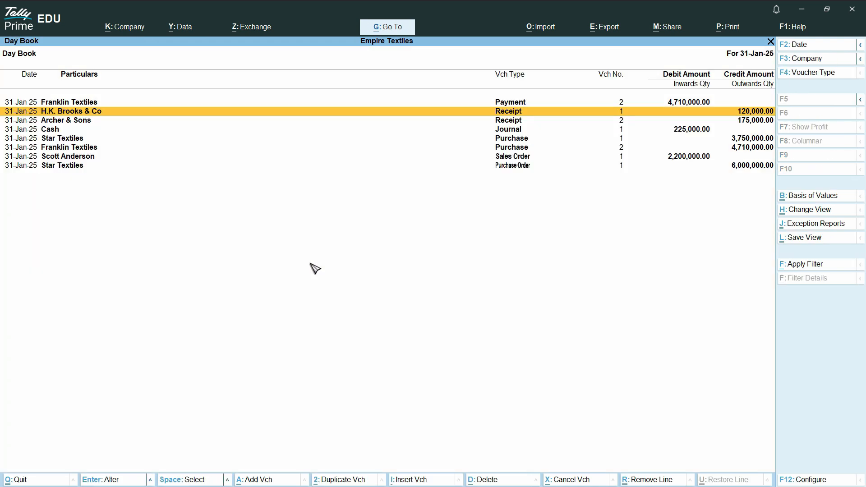